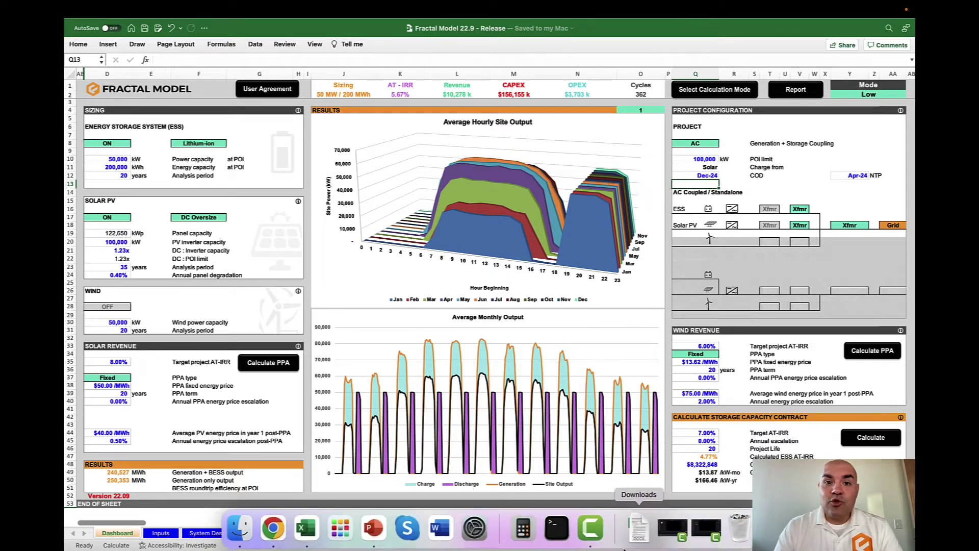
Toggle wind generation on and off, then review the PTC (B178:D180) and ITC (B191:E195) inputs
click(109, 310)
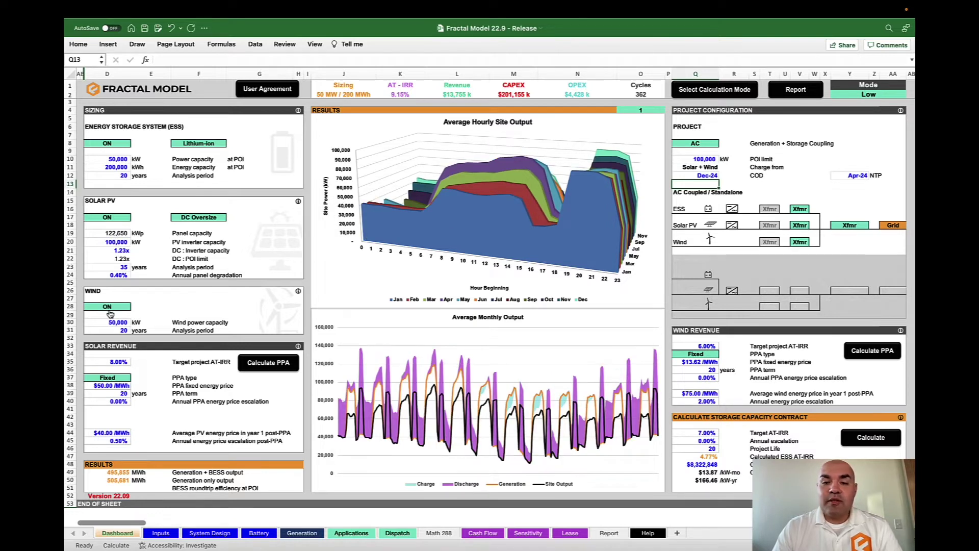
click(111, 310)
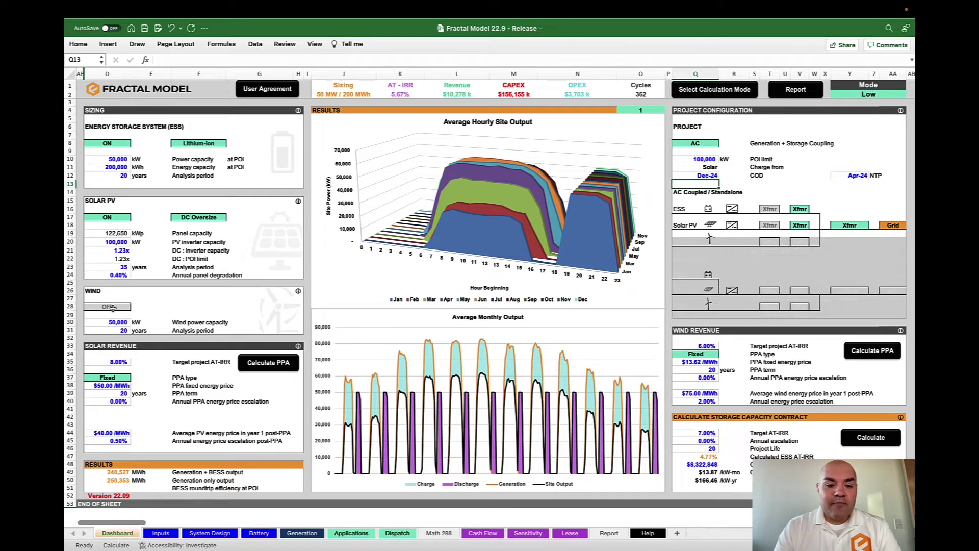
click(165, 534)
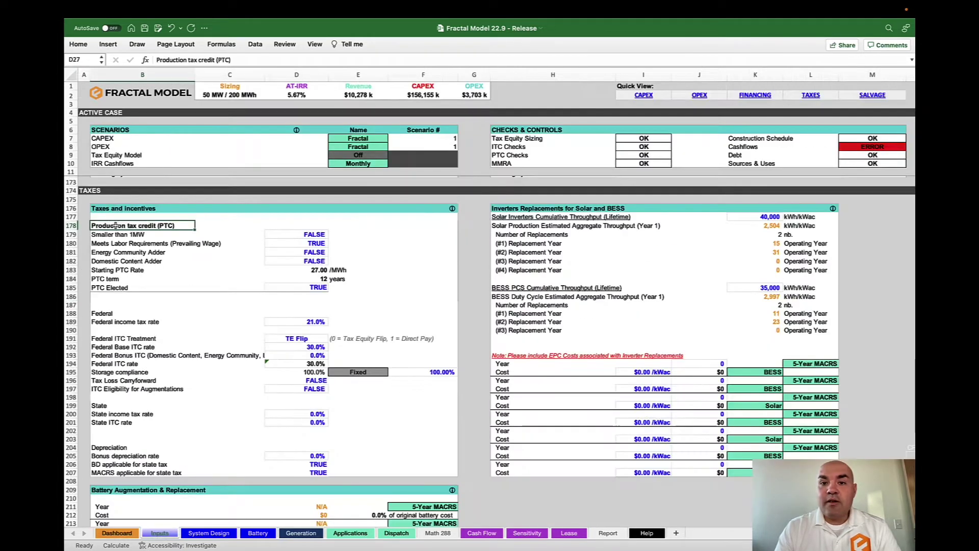
drag(115, 225, 341, 260)
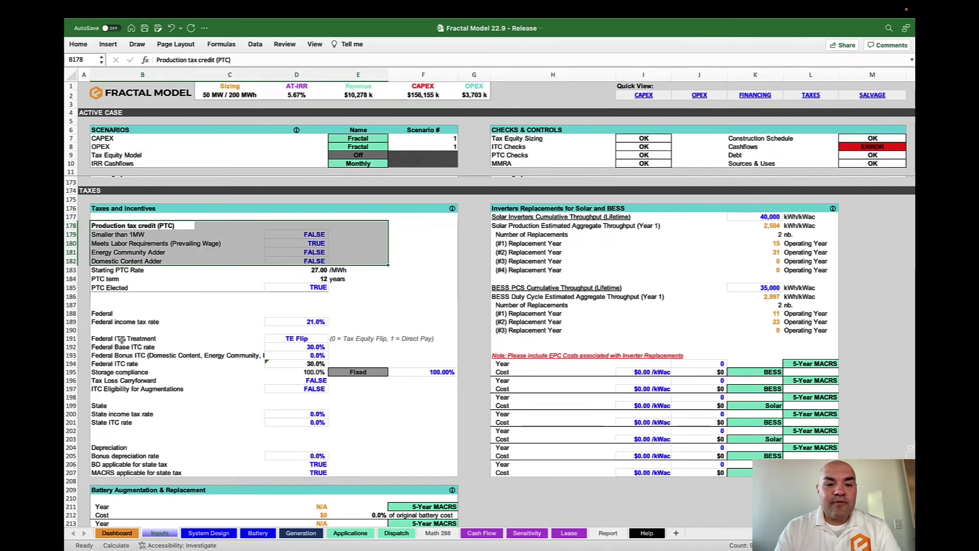
drag(122, 340, 330, 370)
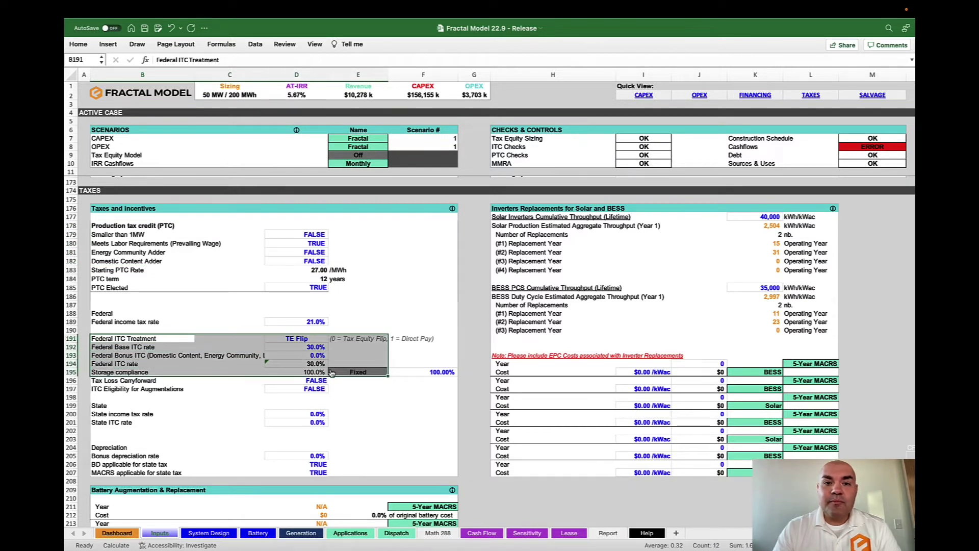
click(209, 533)
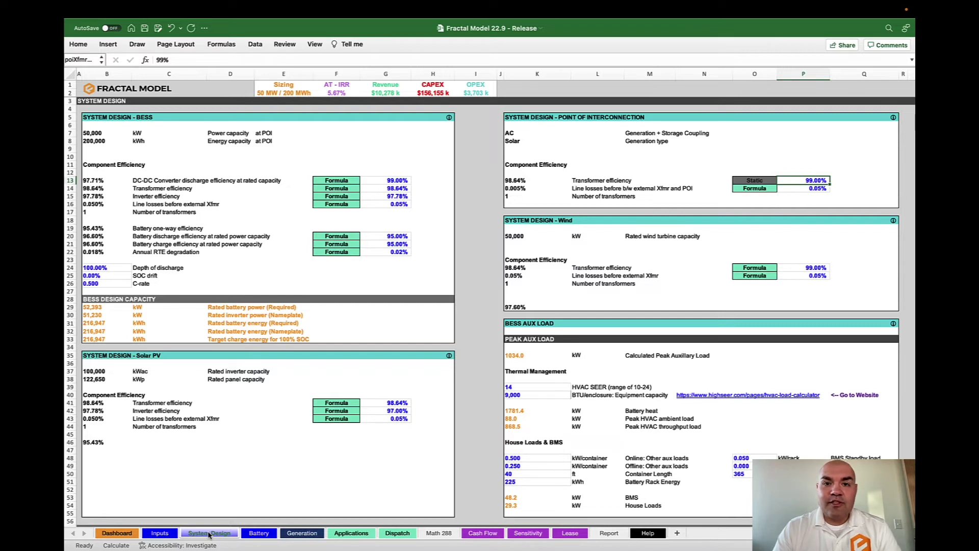
View the Battery sheet, then the Dispatch sheet with its stacks and SOC charts
click(250, 534)
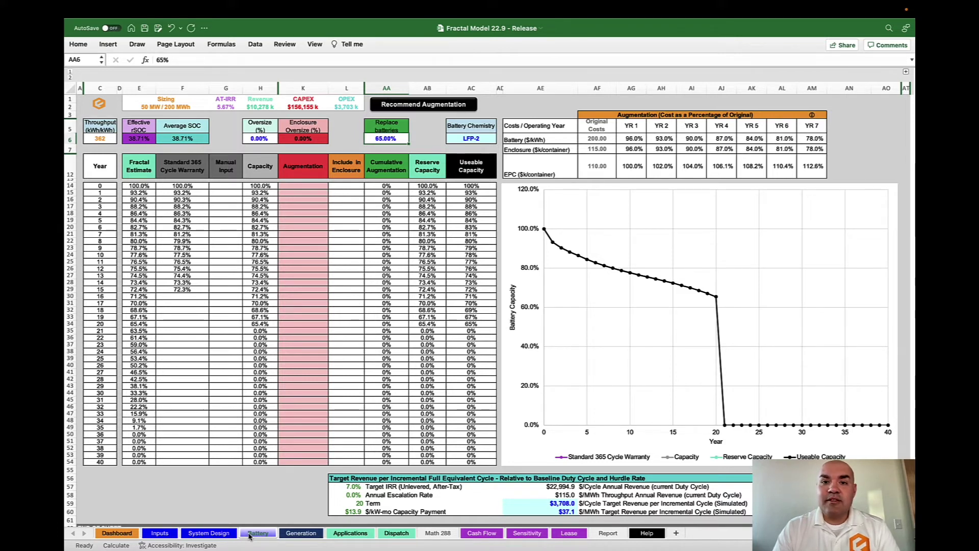
click(389, 533)
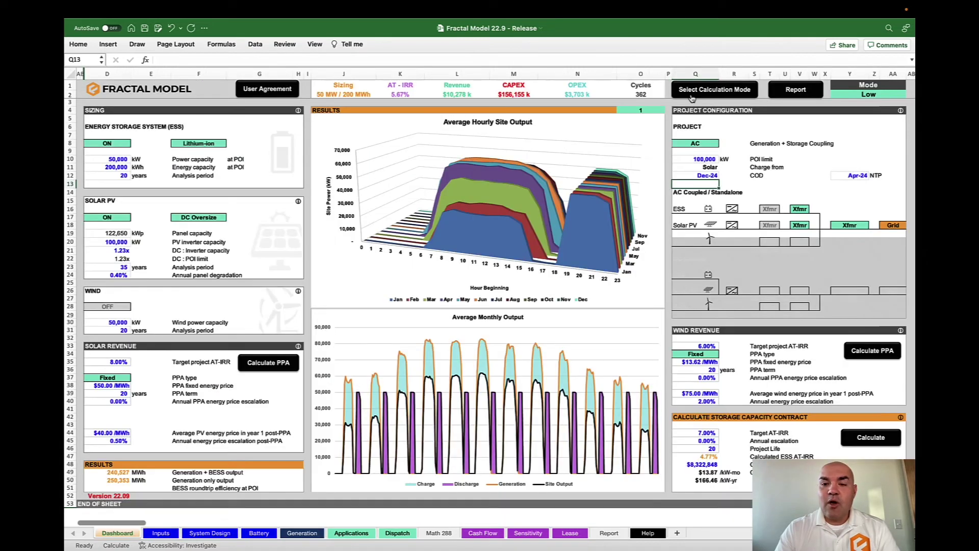
Set the calculation mode to Optimizer with Hourly Co-optimization
click(692, 97)
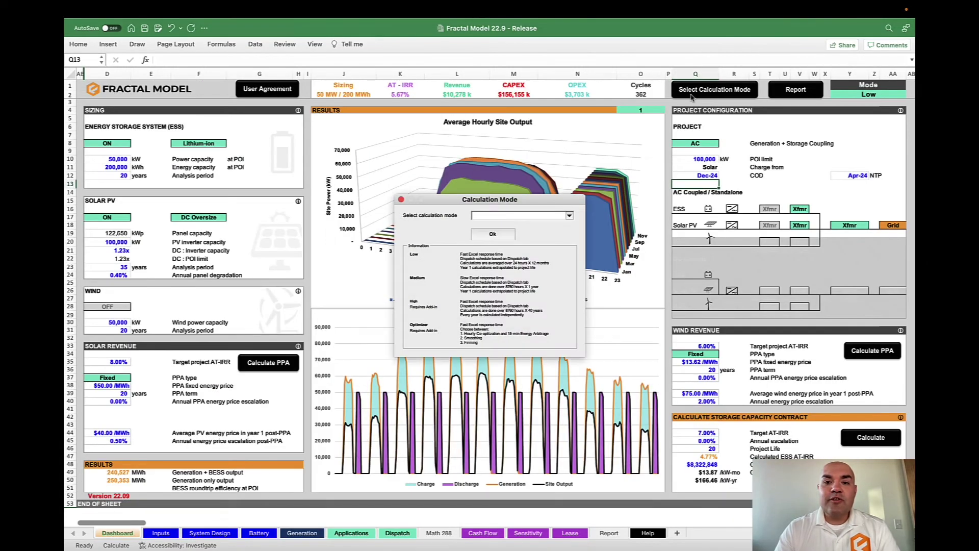
click(569, 216)
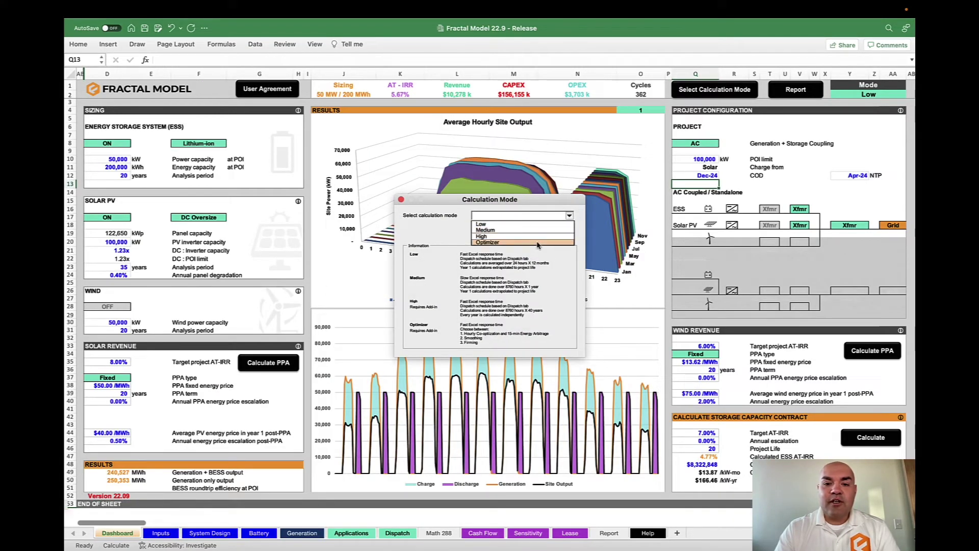
click(535, 245)
click(506, 236)
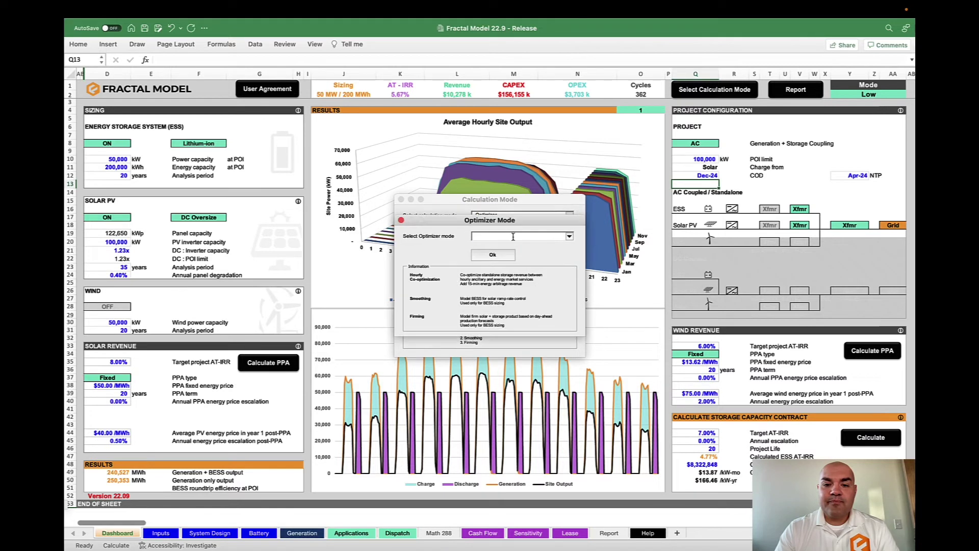
click(569, 237)
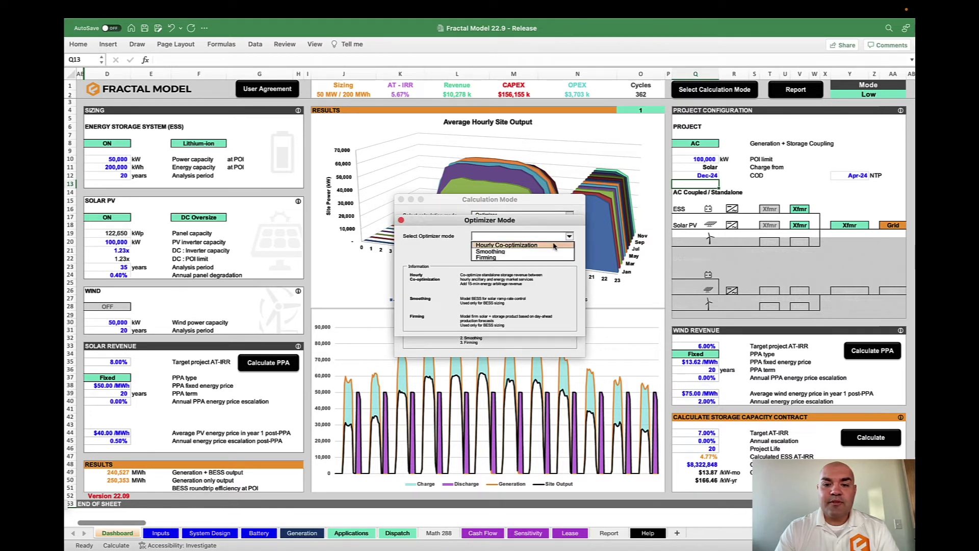
click(555, 246)
click(493, 255)
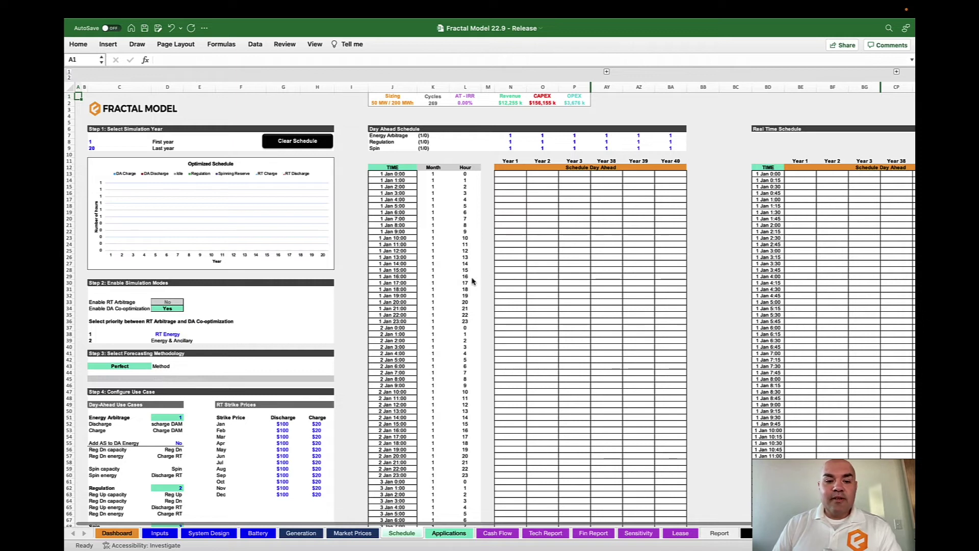
Review Market Prices with the hidden Year 4–20 columns expanded, then return to Schedule
click(344, 533)
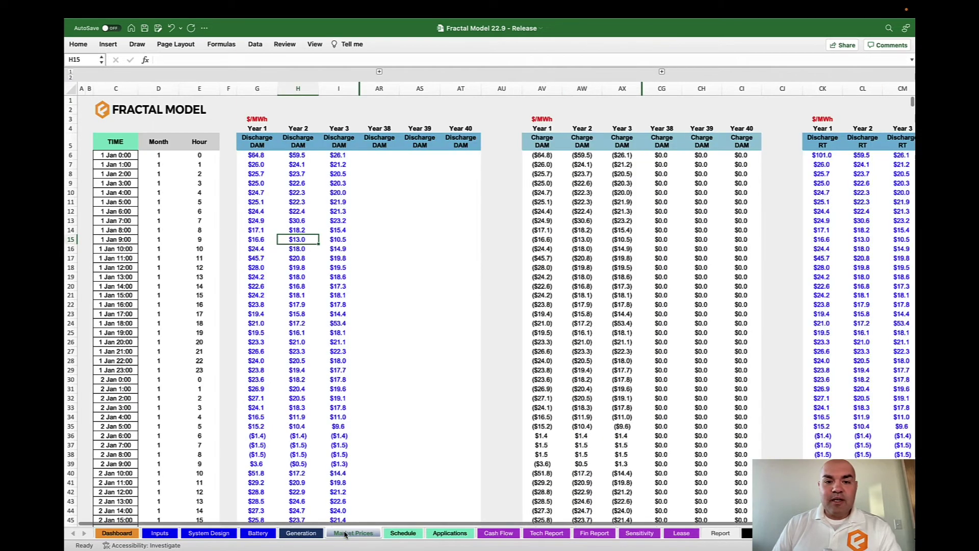
click(379, 73)
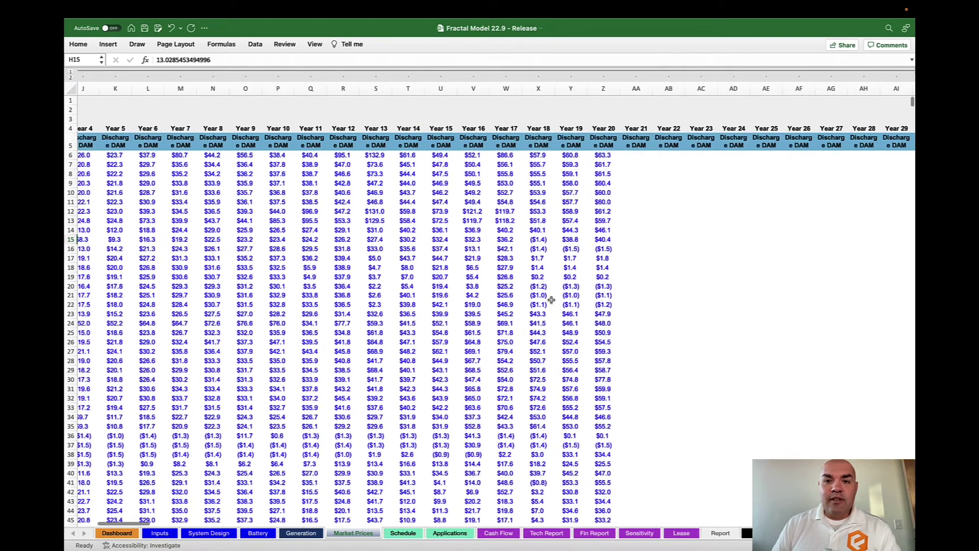
scroll(551, 300, left, 3)
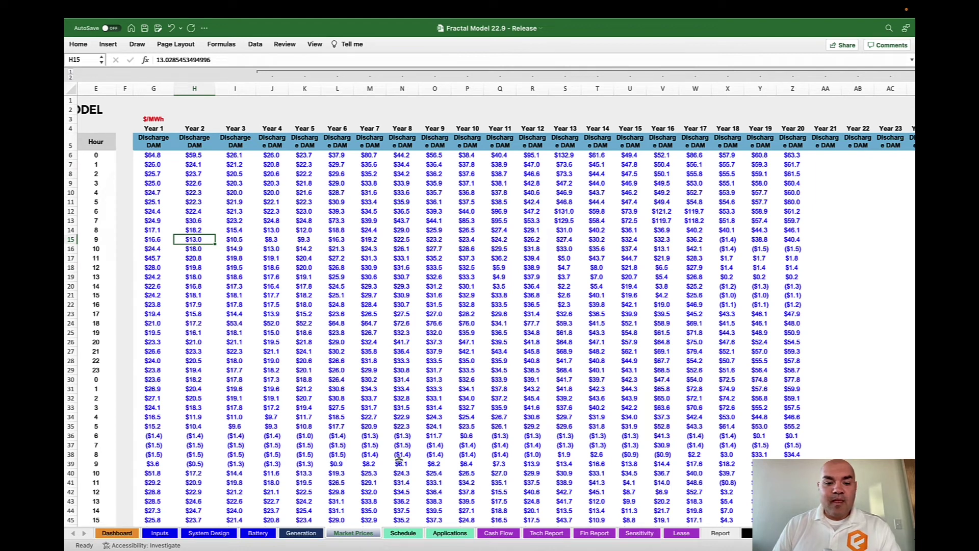
click(403, 533)
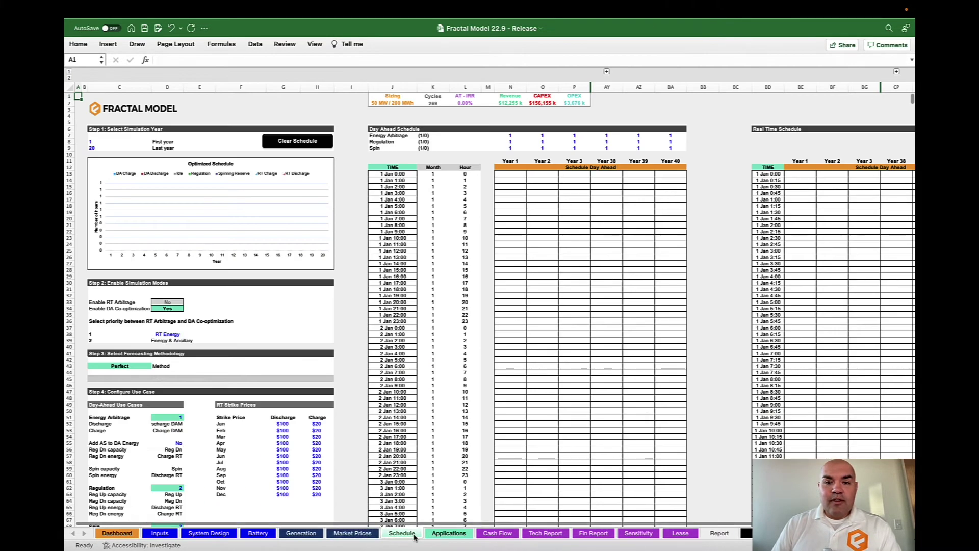
In the Fractal Model add-in's Optimizer tab, get the optimal schedule and dispatch it
click(78, 44)
click(833, 69)
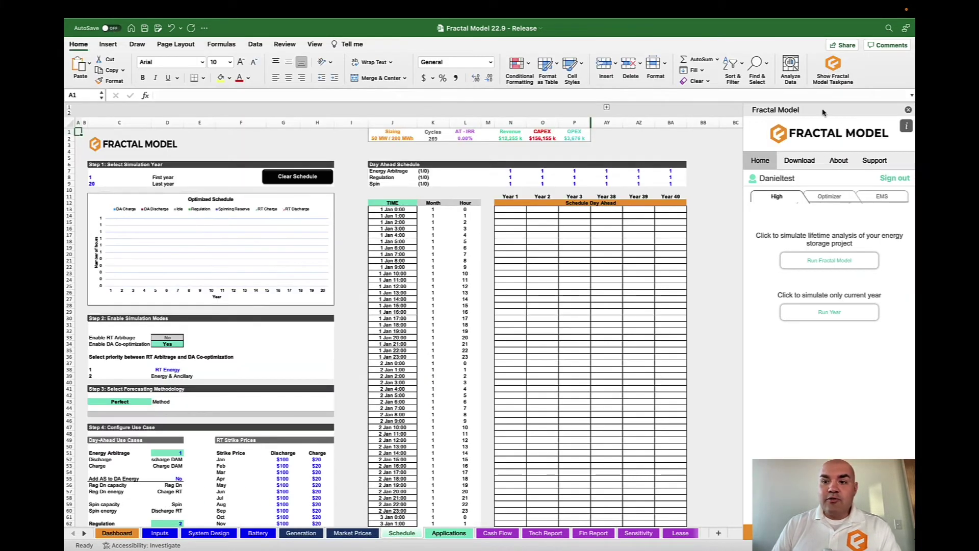
click(831, 197)
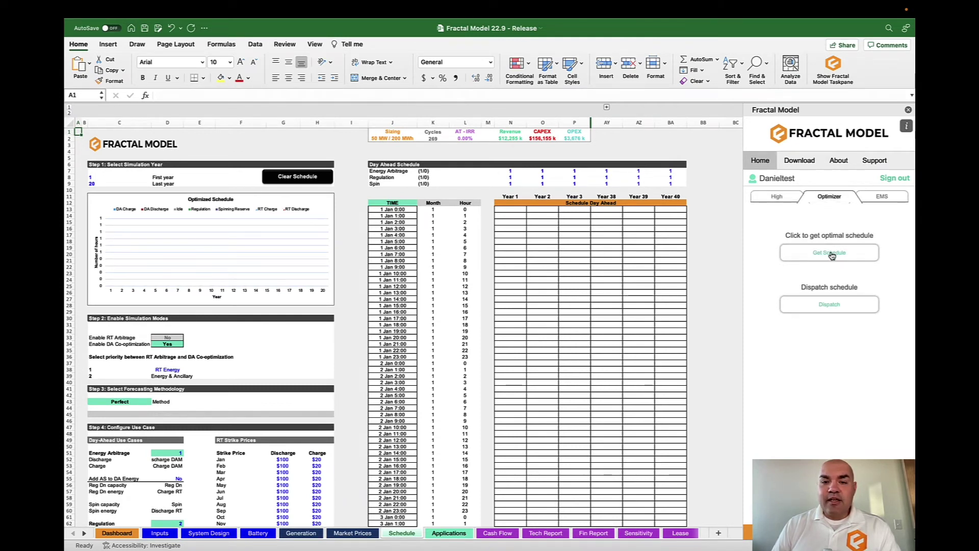
click(830, 253)
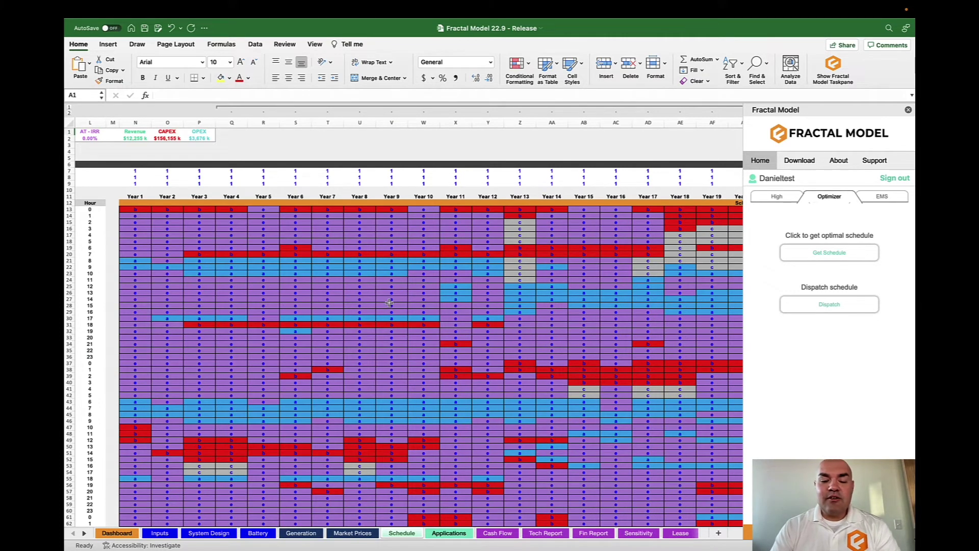
scroll(389, 302, left, 10)
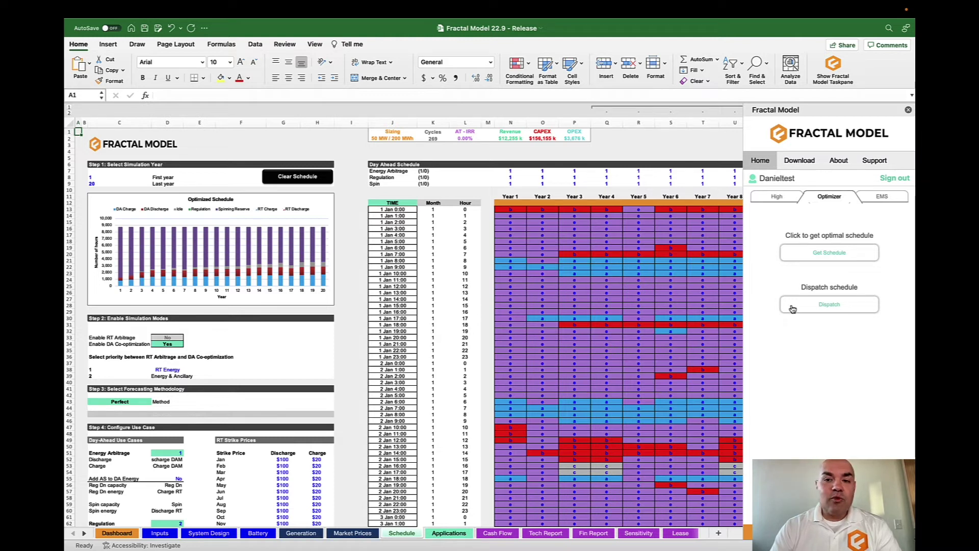
click(792, 309)
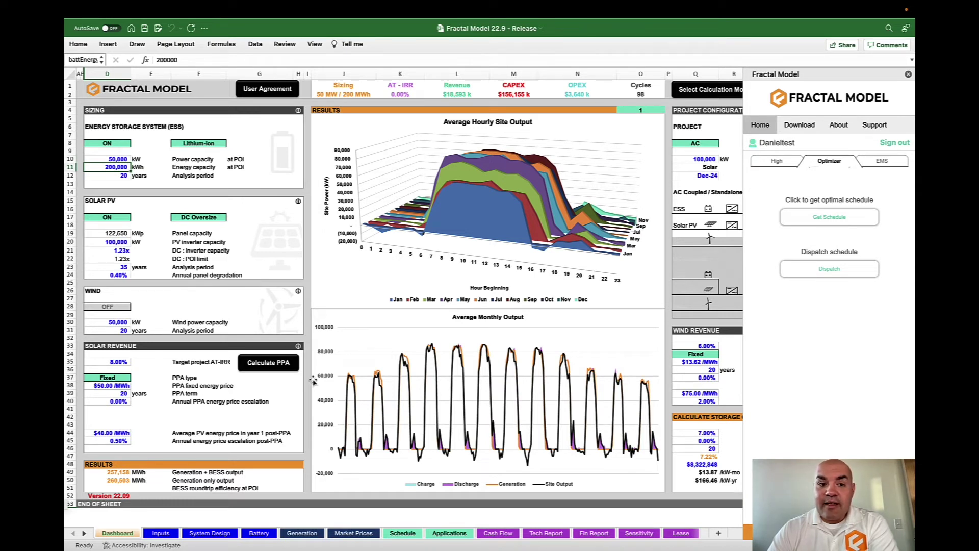
key(ctrl+Page_Down)
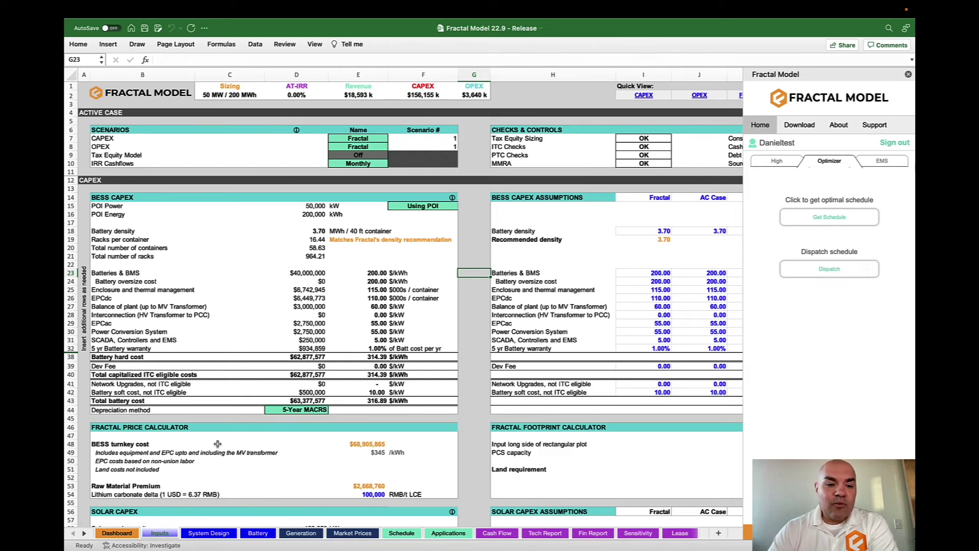
drag(126, 445, 393, 469)
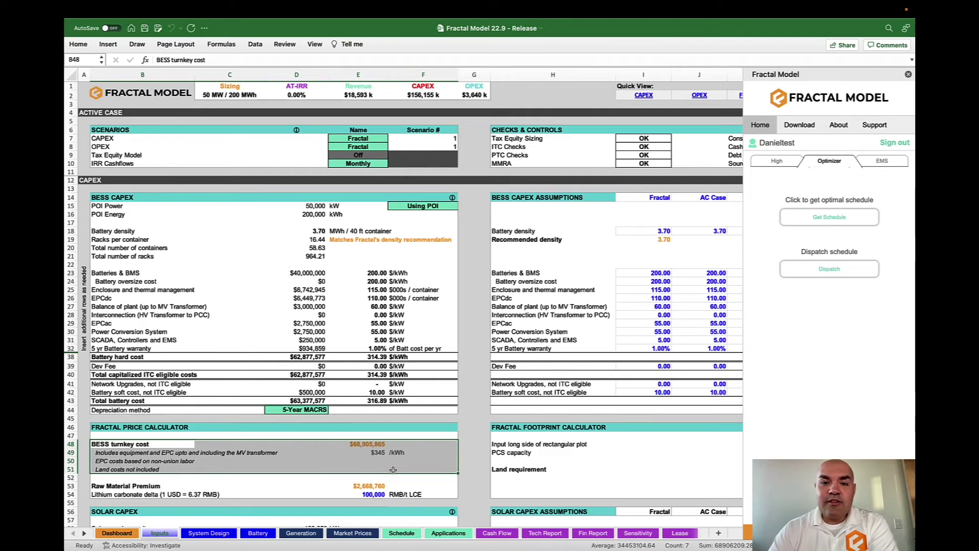
click(127, 534)
Enter 100000 kWh energy capacity in Dashboard D11 and check the per-kWh turnkey cost in Inputs E49
text(1)
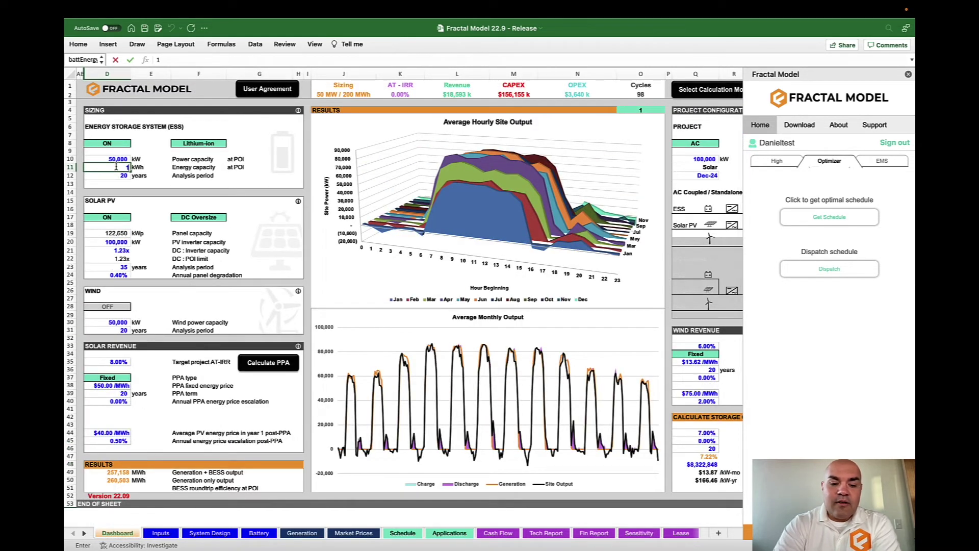
text(00000)
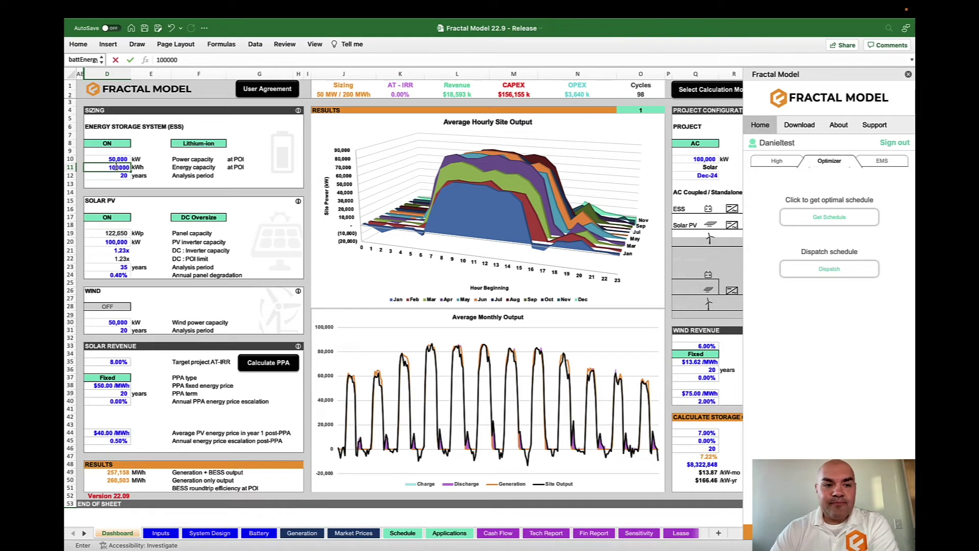
key(Return)
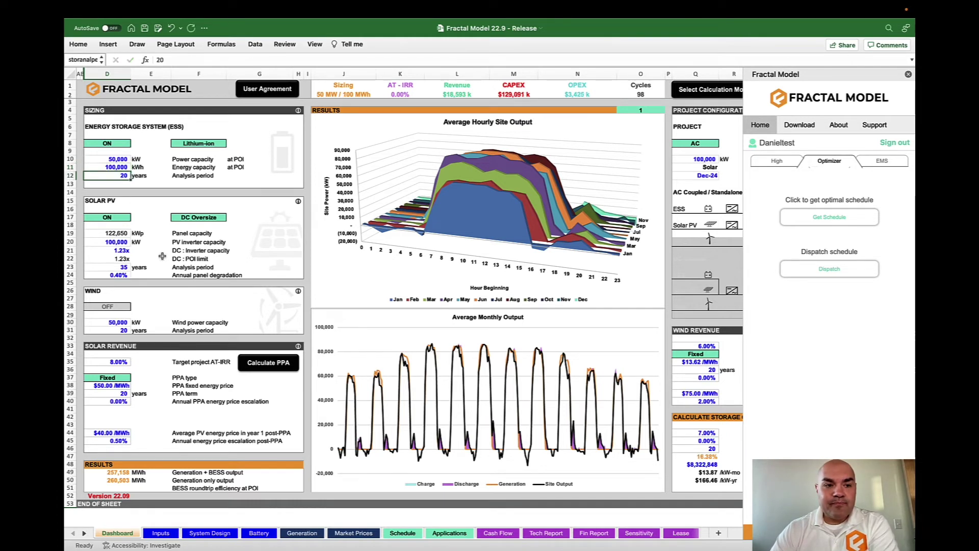
click(161, 532)
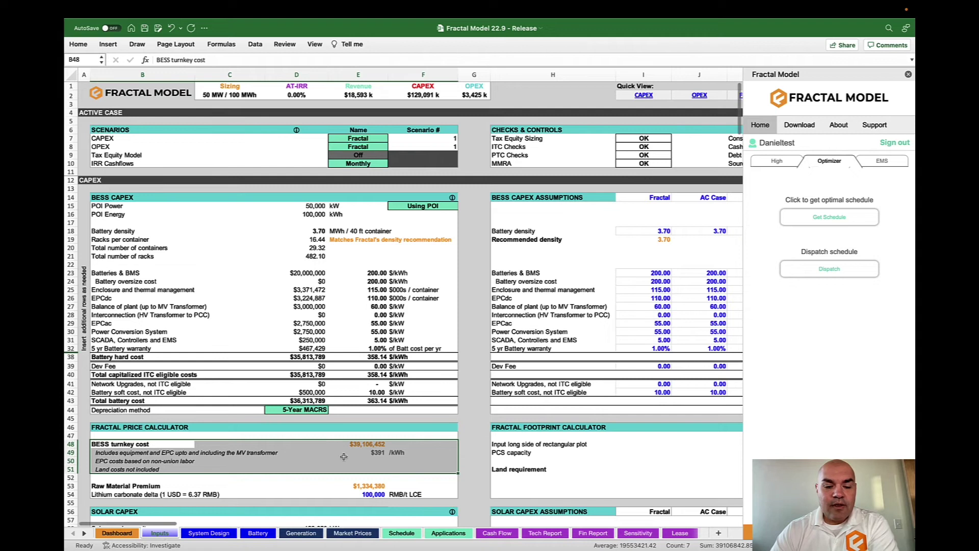
click(368, 452)
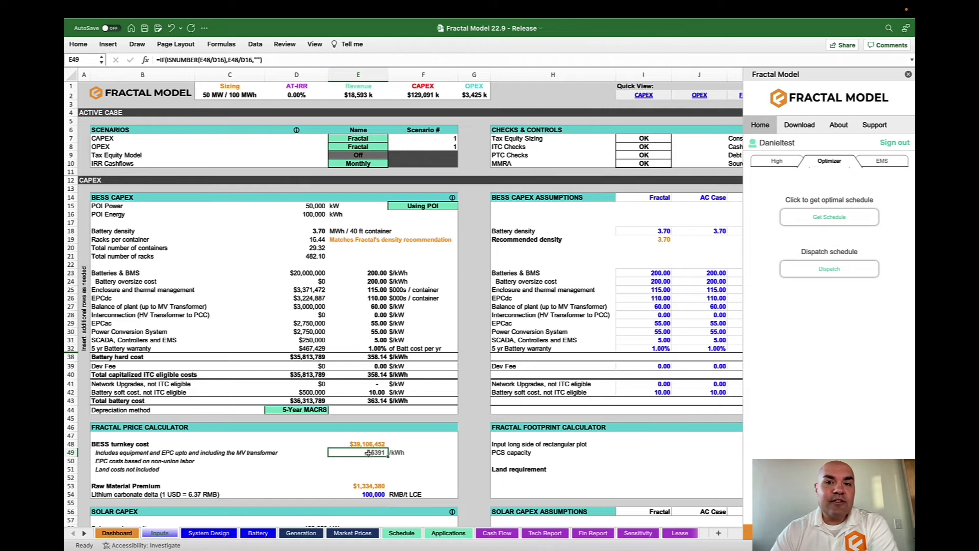
click(401, 533)
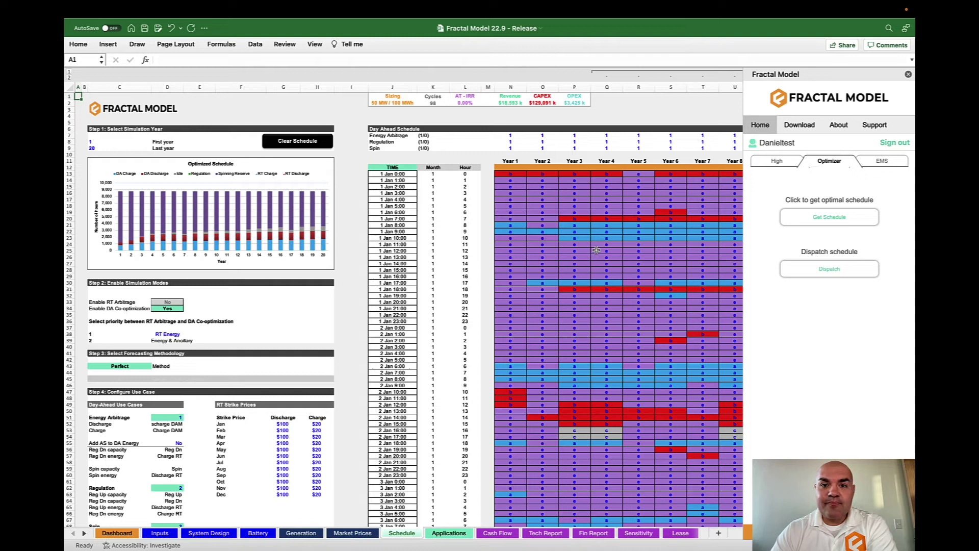
Regenerate and dispatch the optimal schedule for the 50 MW / 100 MWh battery
click(802, 220)
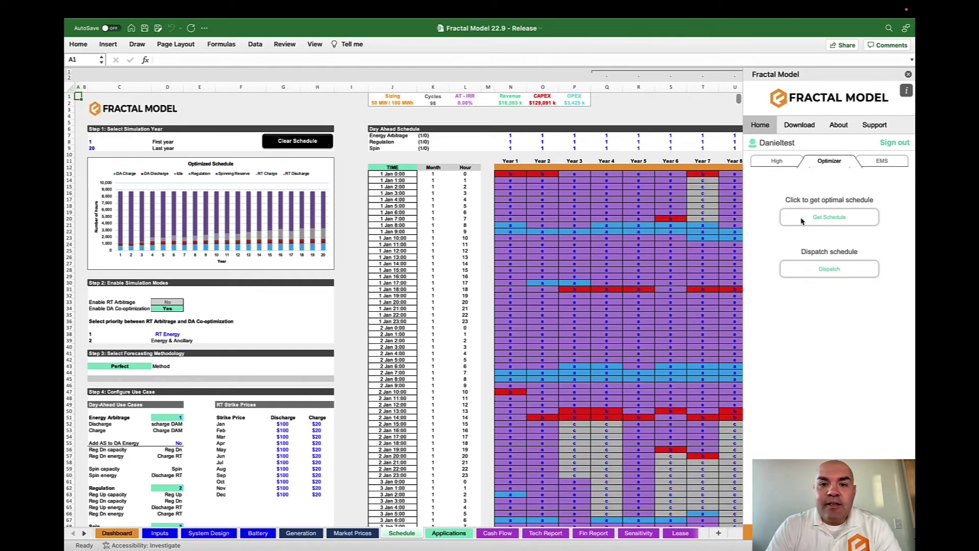
click(818, 272)
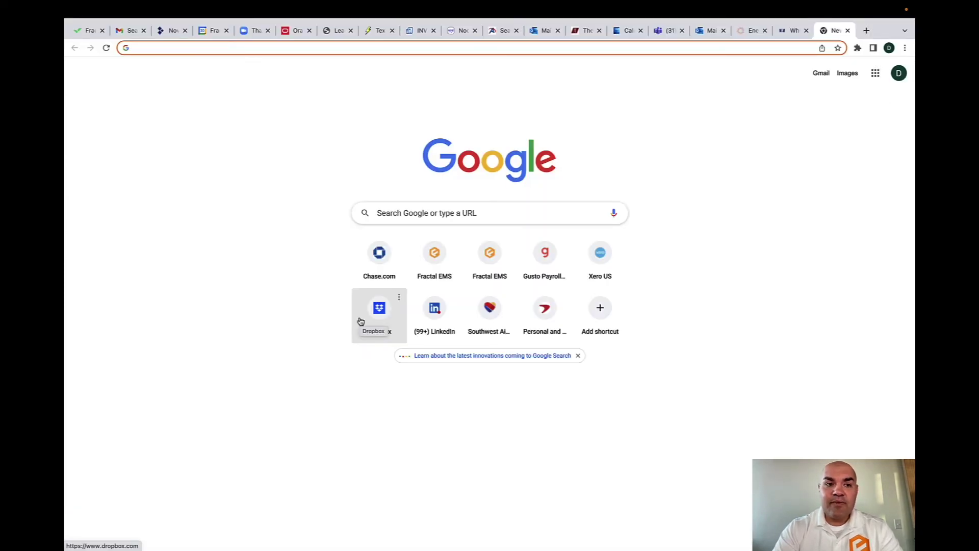
Load app.fractalmodel.com from the new tab's address bar
text(app)
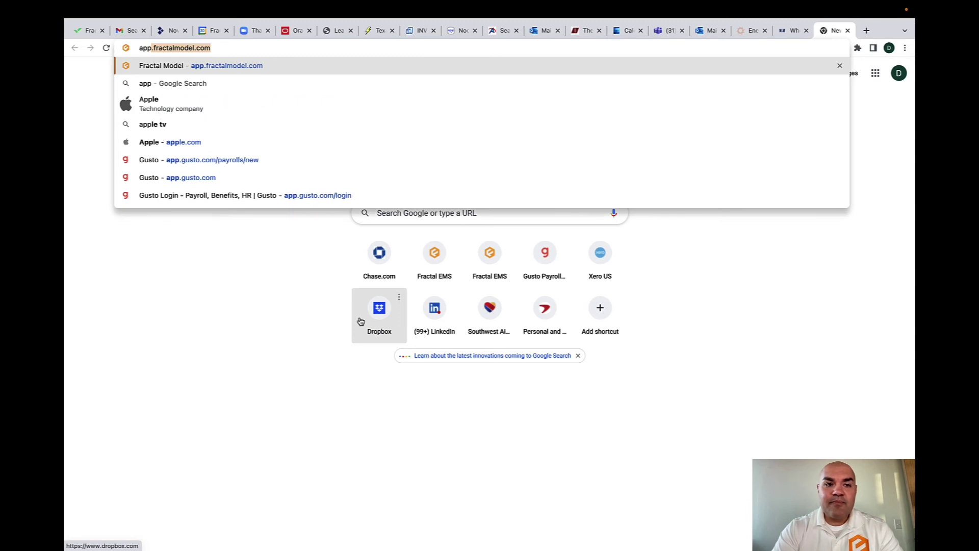
key(Return)
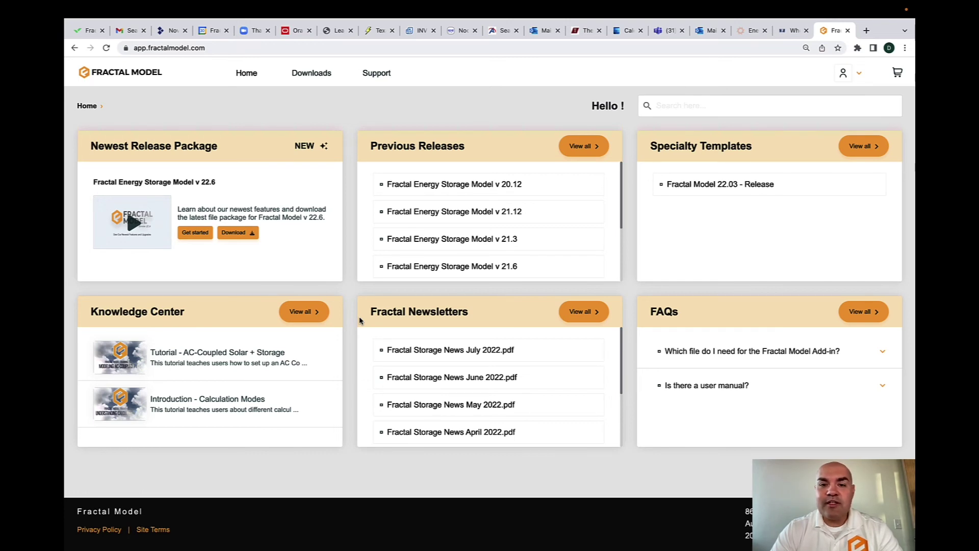
Open the site's Support page and focus the contact form's name field
click(372, 77)
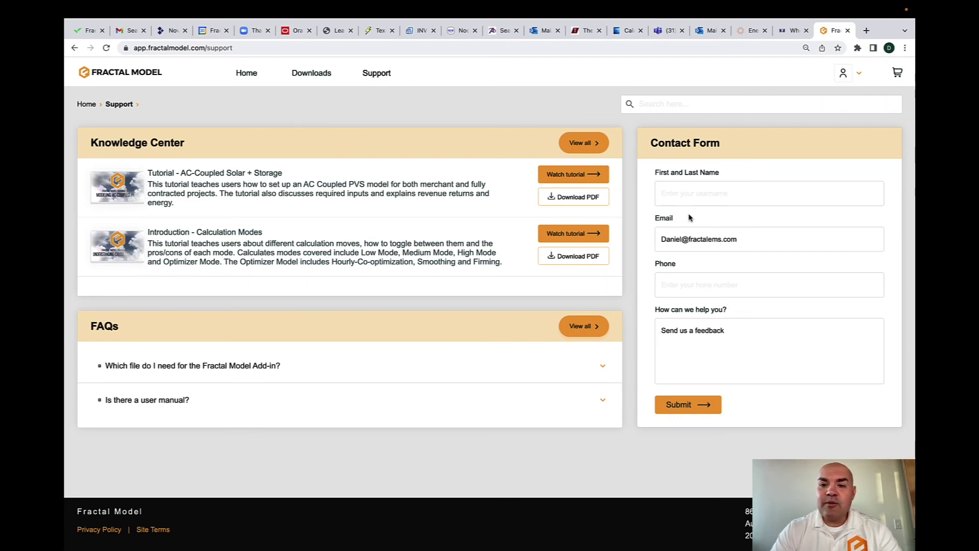
click(714, 192)
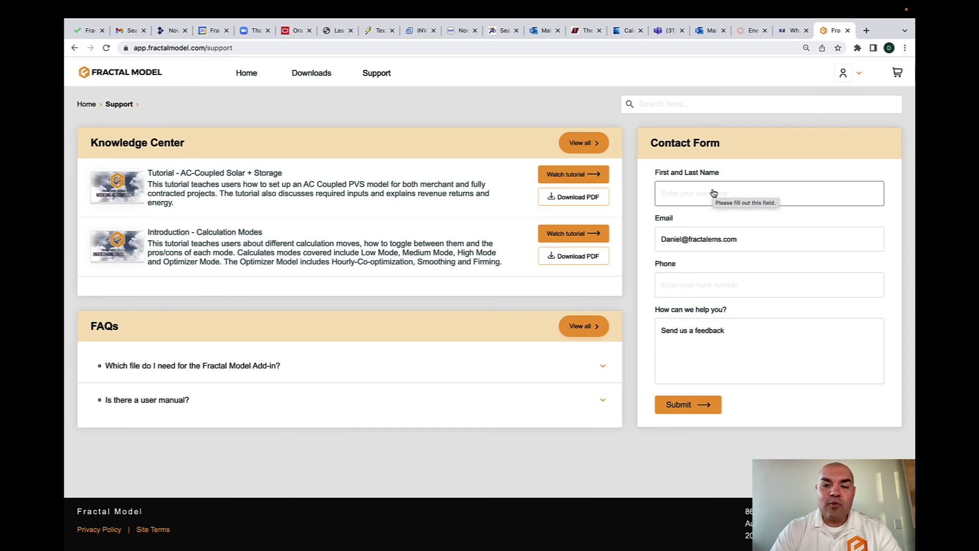